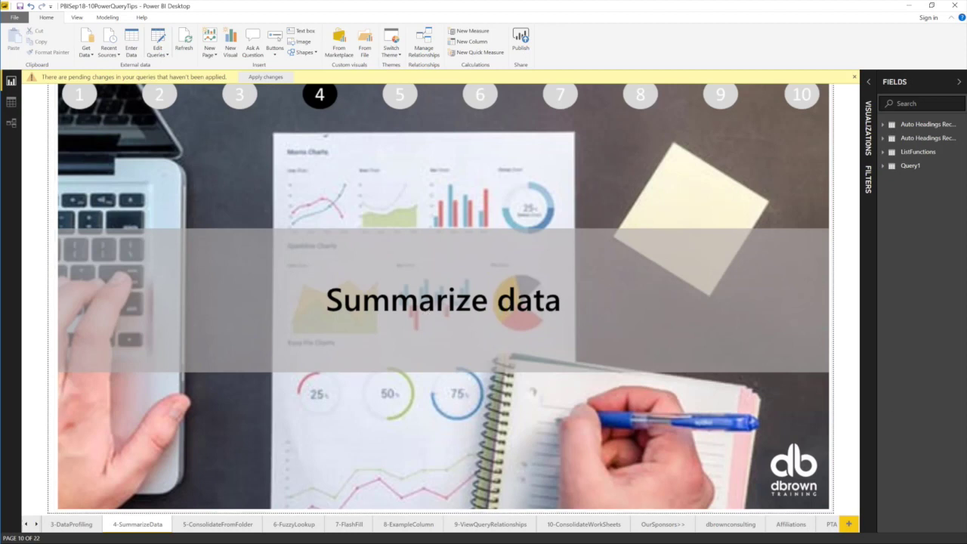
- Check the Item column of the Auto Headings Recon xlsx query, which lists months Jan through Dec
{"action": "key", "text": "alt+Tab"}
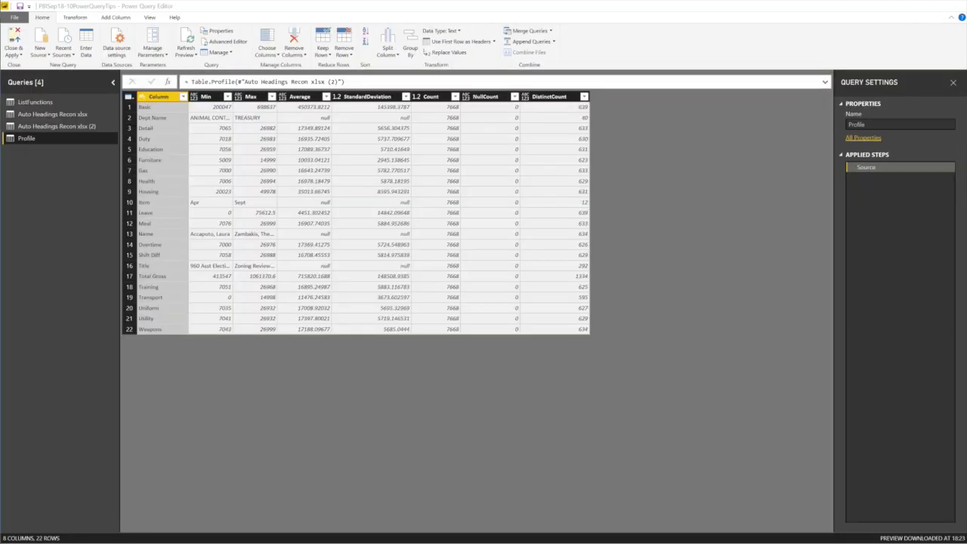
{"action": "left_click", "coordinate": [36, 114]}
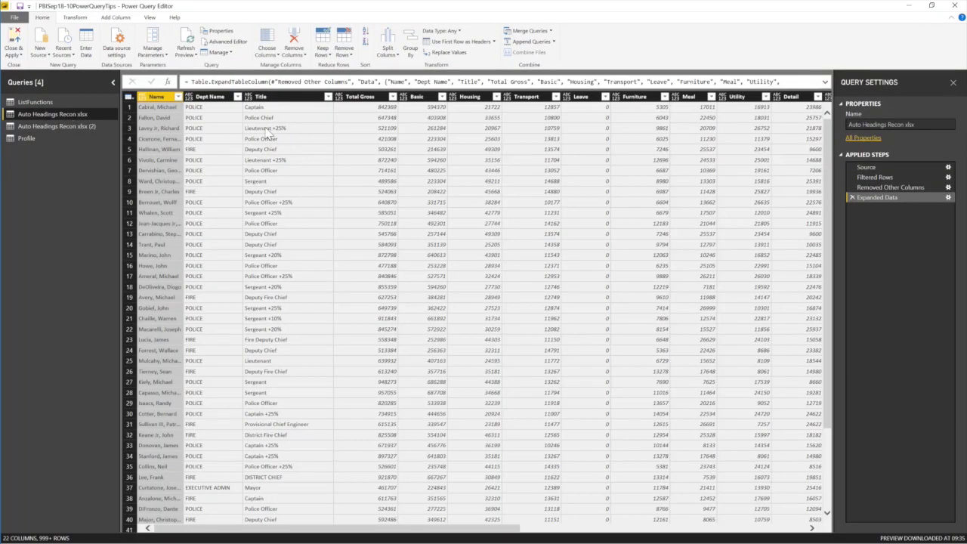
{"action": "left_click_drag", "start_coordinate": [471, 525], "coordinate": [808, 531]}
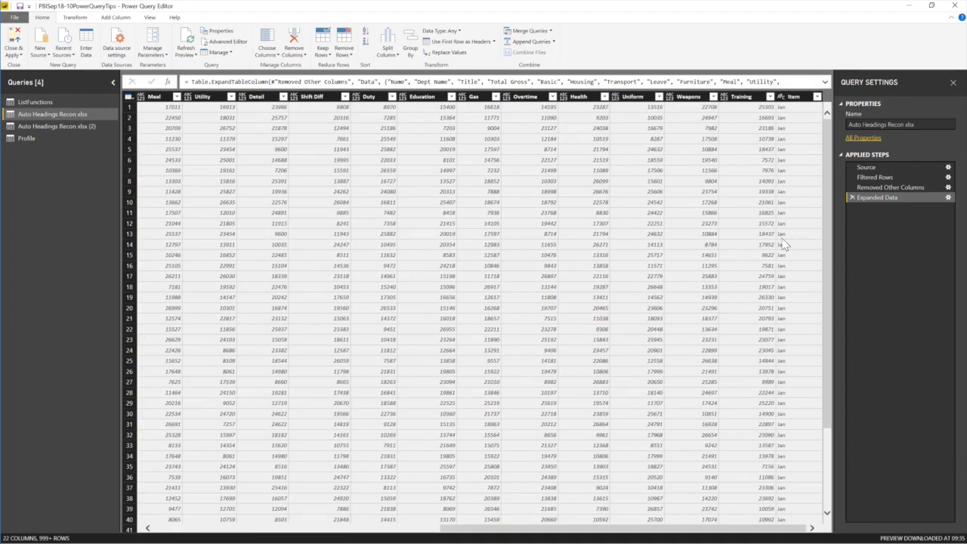
{"action": "left_click", "coordinate": [816, 96]}
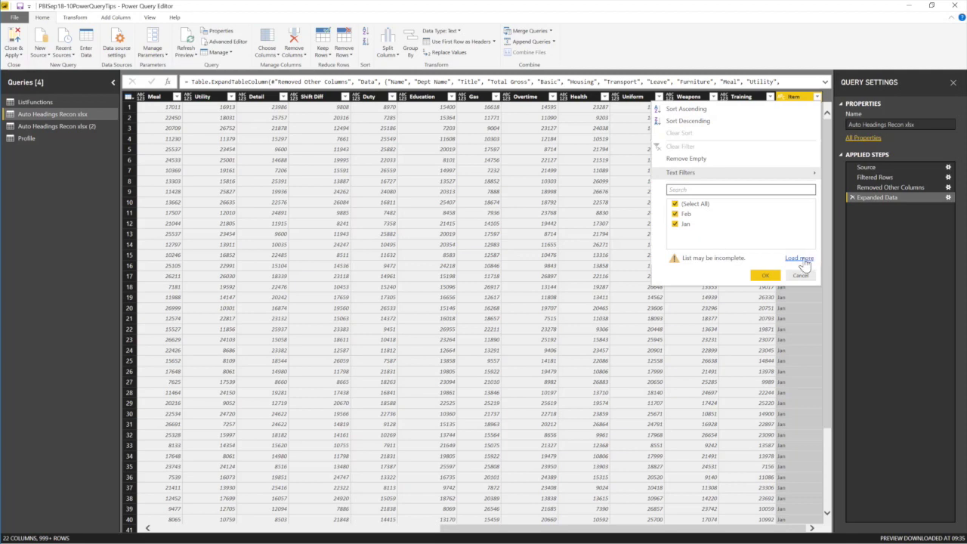
{"action": "left_click", "coordinate": [801, 258]}
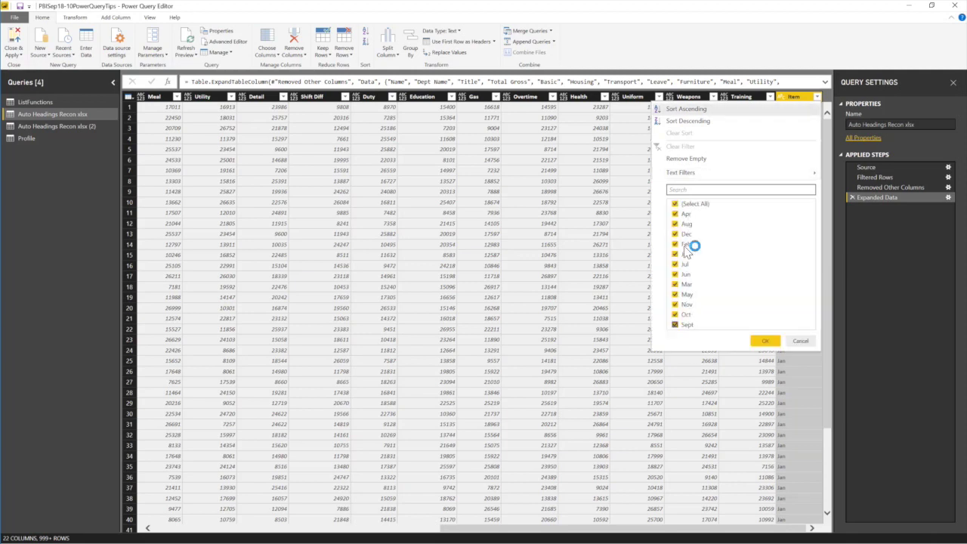
{"action": "left_click", "coordinate": [802, 342]}
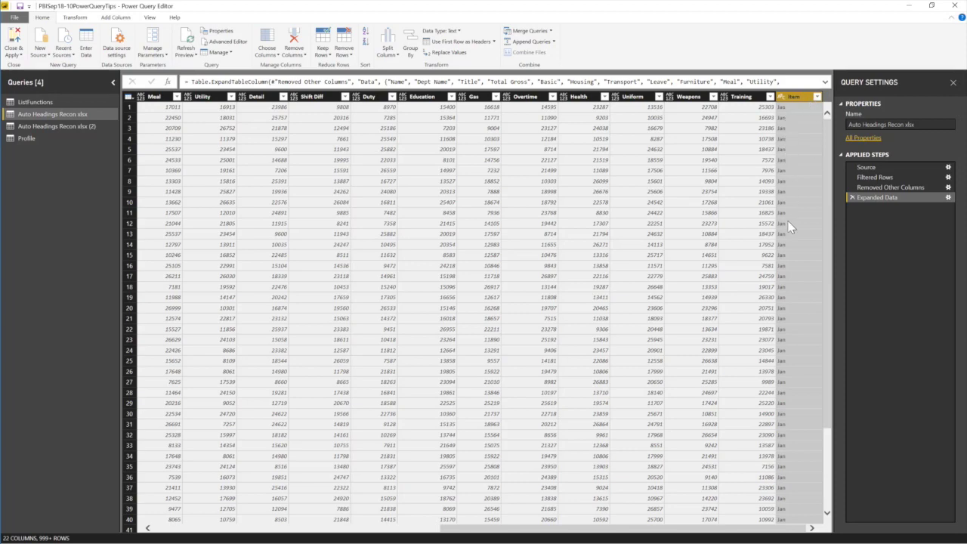
- Delete the Item column, leaving the query with 21 columns
{"action": "scroll", "coordinate": [799, 102], "scroll_direction": "down", "scroll_amount": 1}
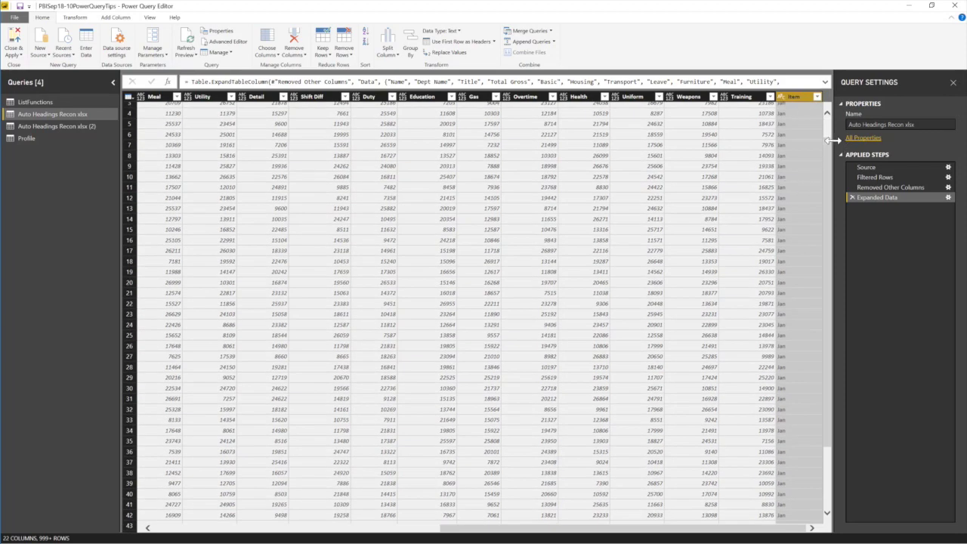
{"action": "scroll", "coordinate": [826, 136], "scroll_direction": "up", "scroll_amount": 1}
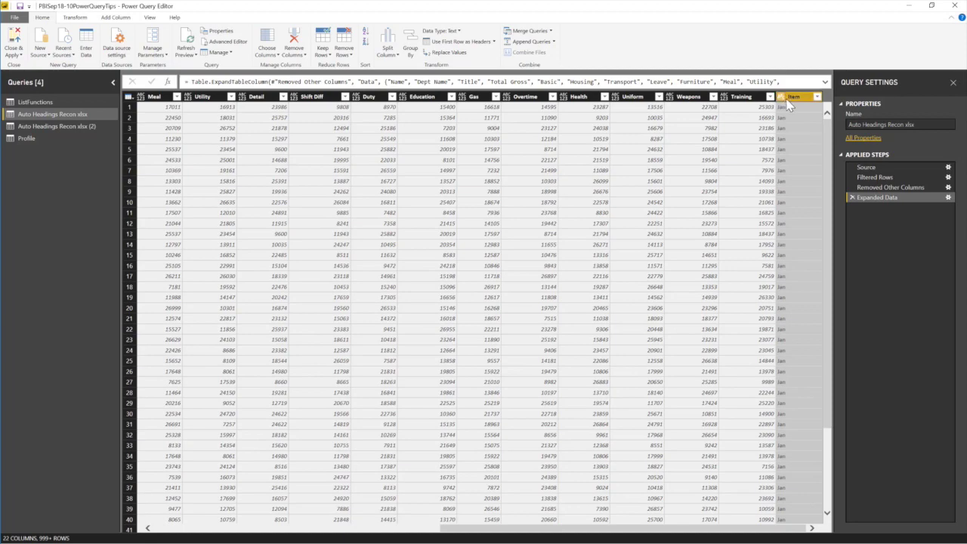
{"action": "right_click", "coordinate": [793, 102]}
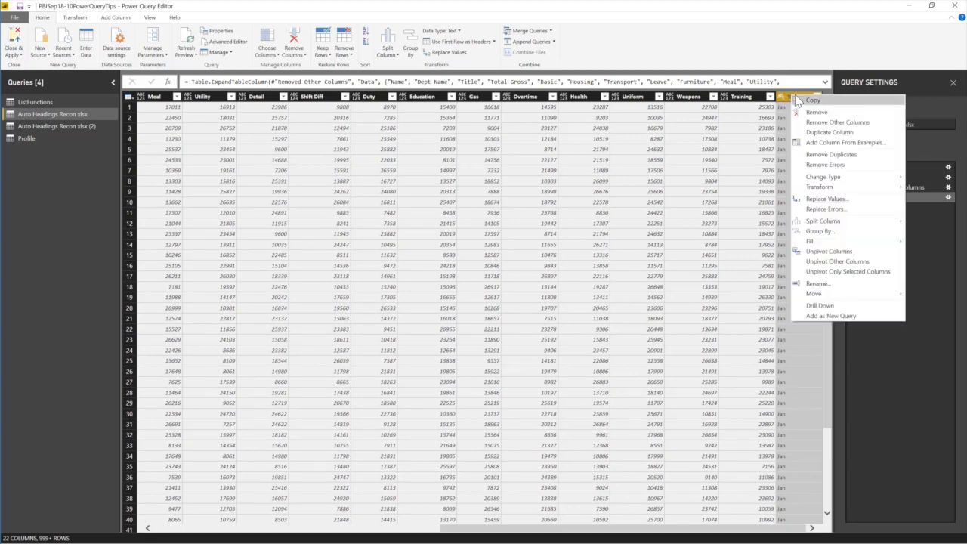
{"action": "left_click", "coordinate": [816, 112]}
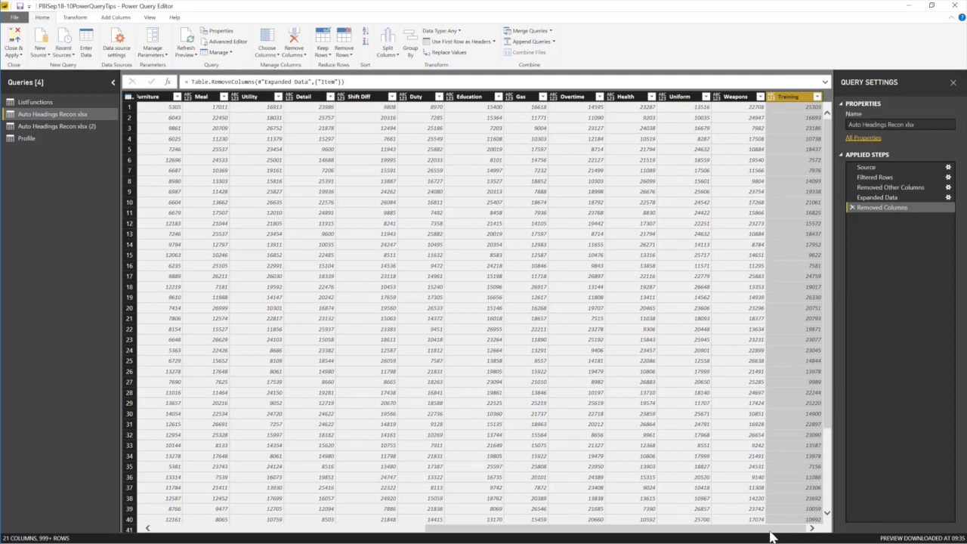
{"action": "left_click_drag", "start_coordinate": [770, 533], "coordinate": [448, 528]}
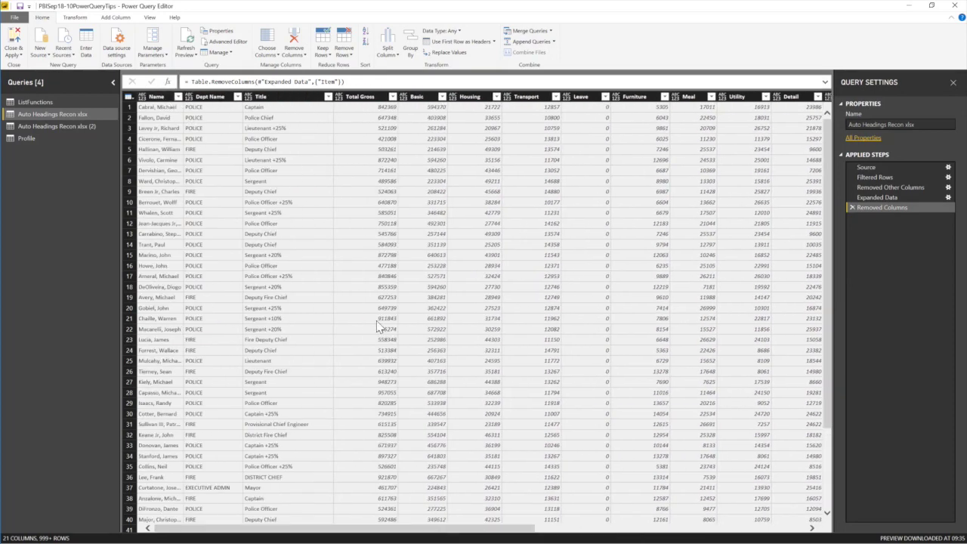
- Keep Name, Dept Name and Title and unpivot every other column into Attribute and Value
{"action": "left_click", "coordinate": [157, 98]}
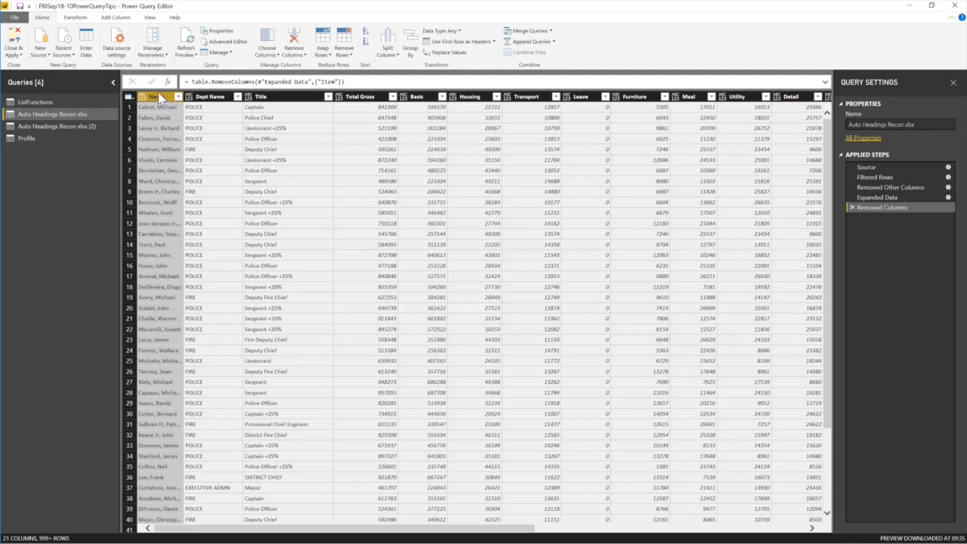
{"action": "left_click", "coordinate": [271, 99], "text": "shift"}
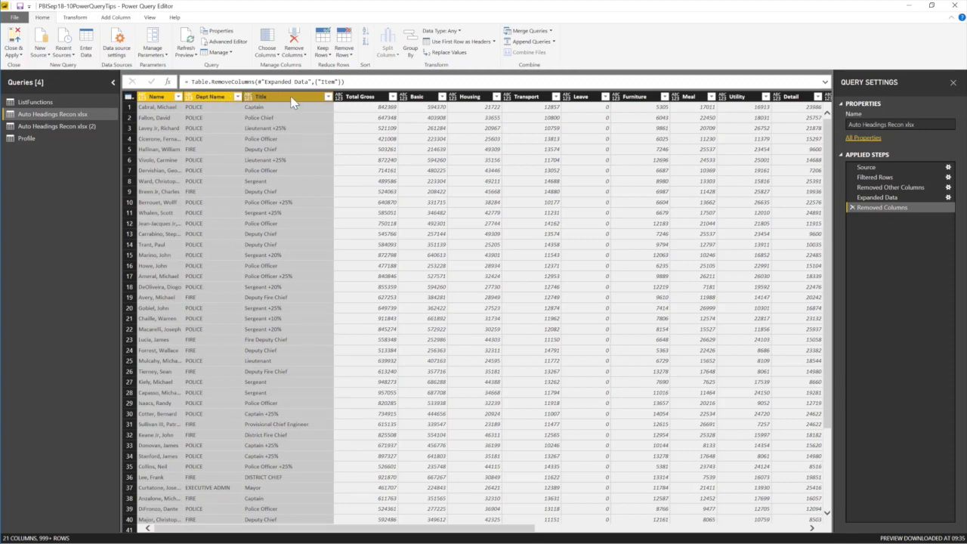
{"action": "right_click", "coordinate": [295, 103]}
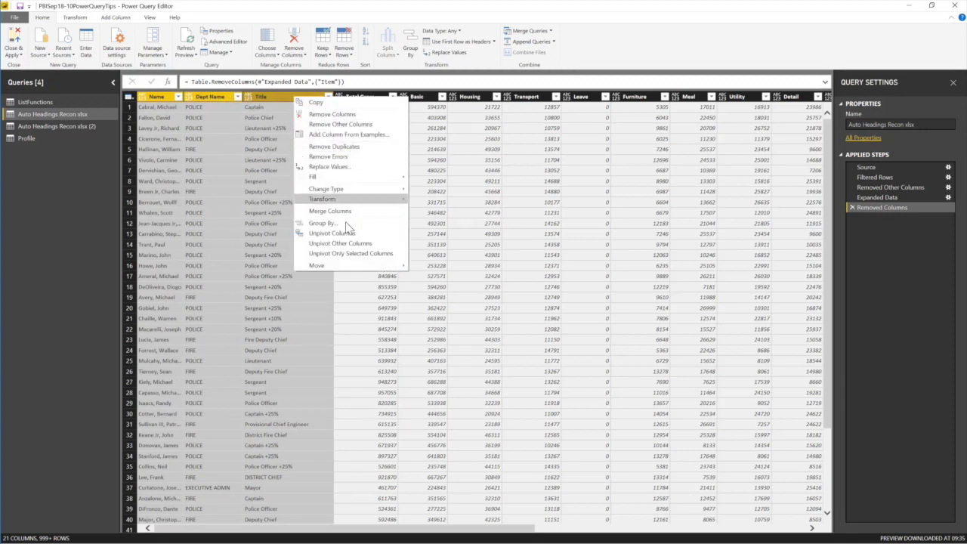
{"action": "left_click", "coordinate": [356, 246]}
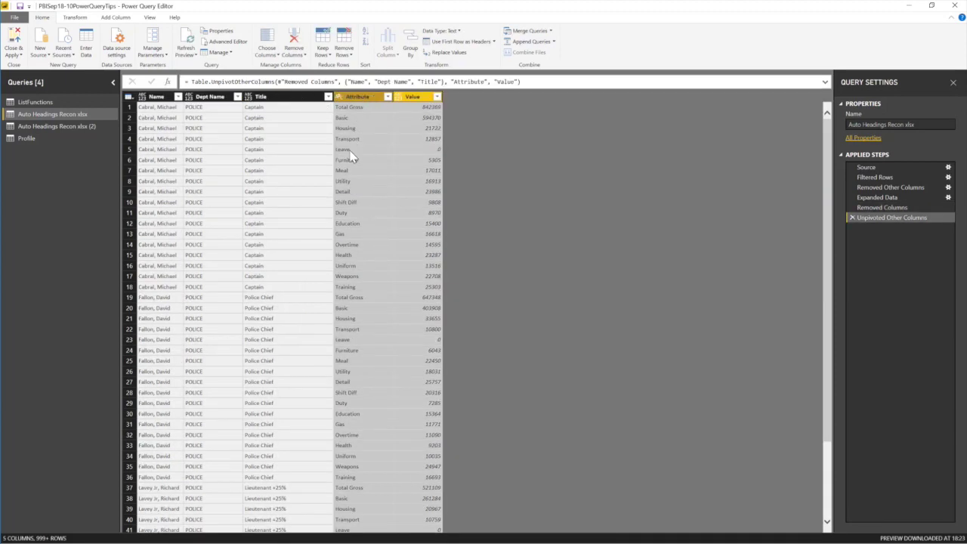
- Change the Attribute column header to 'Pay Lines'
{"action": "double_click", "coordinate": [356, 97]}
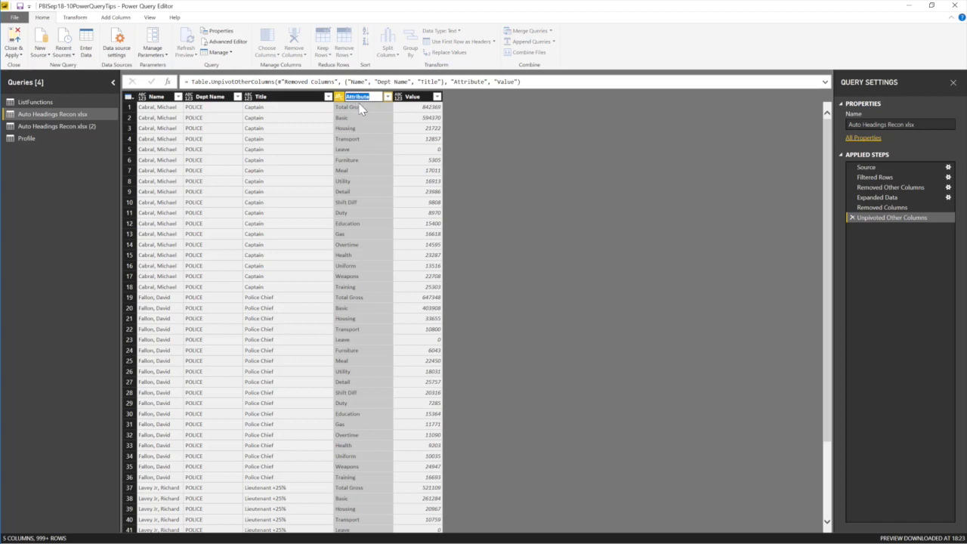
{"action": "type", "text": "Pay Lines"}
{"action": "key", "text": "Return"}
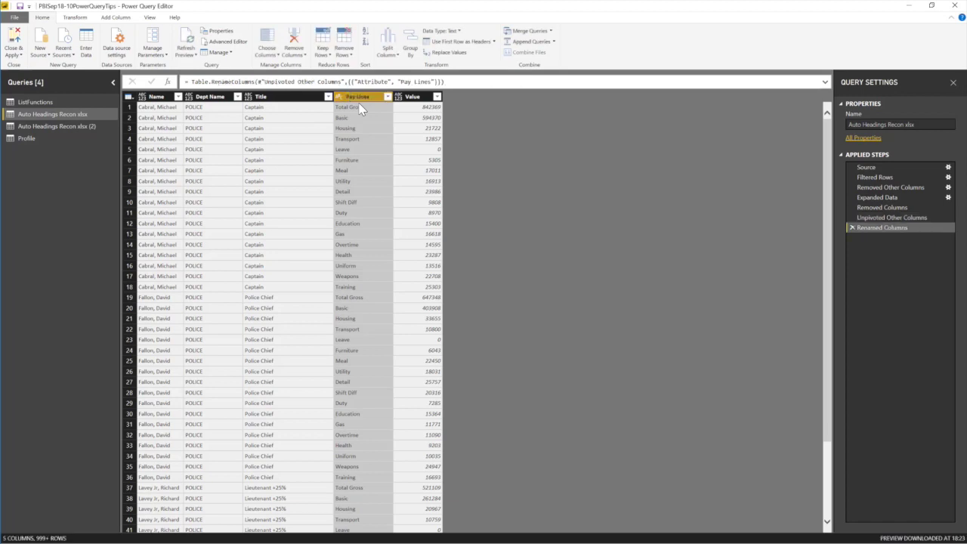
{"action": "left_click", "coordinate": [417, 99]}
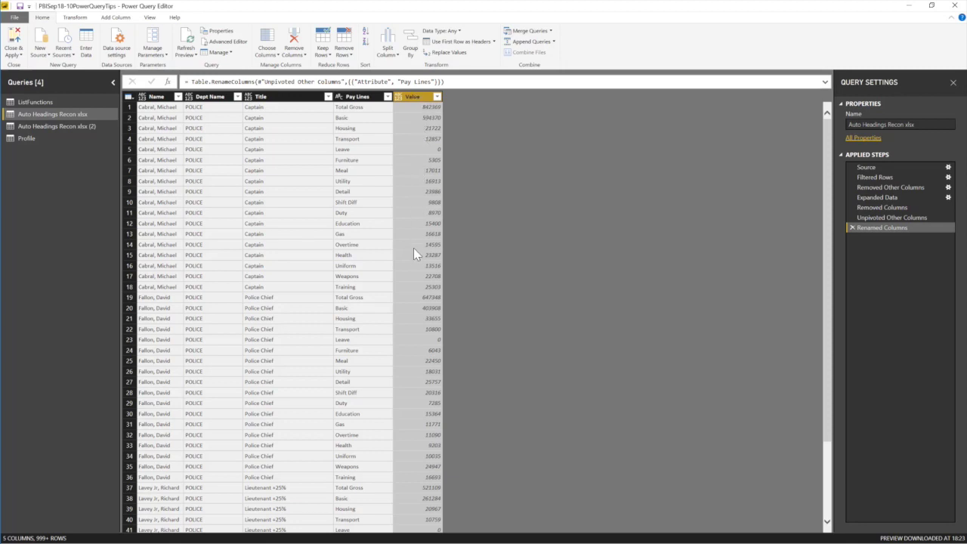
- Make Value a Decimal Number column and Name, Dept Name, Title and Pay Lines Text columns
{"action": "left_click", "coordinate": [451, 32]}
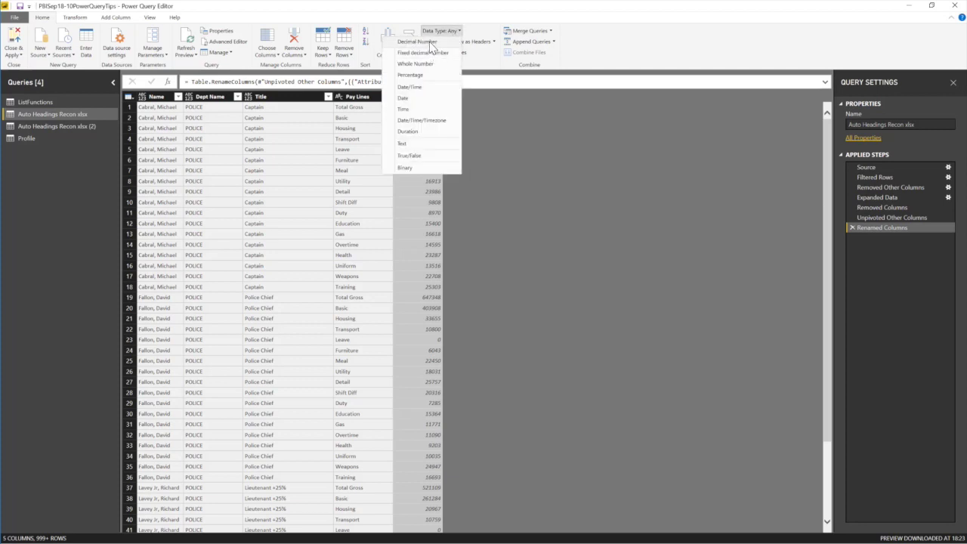
{"action": "left_click", "coordinate": [431, 43]}
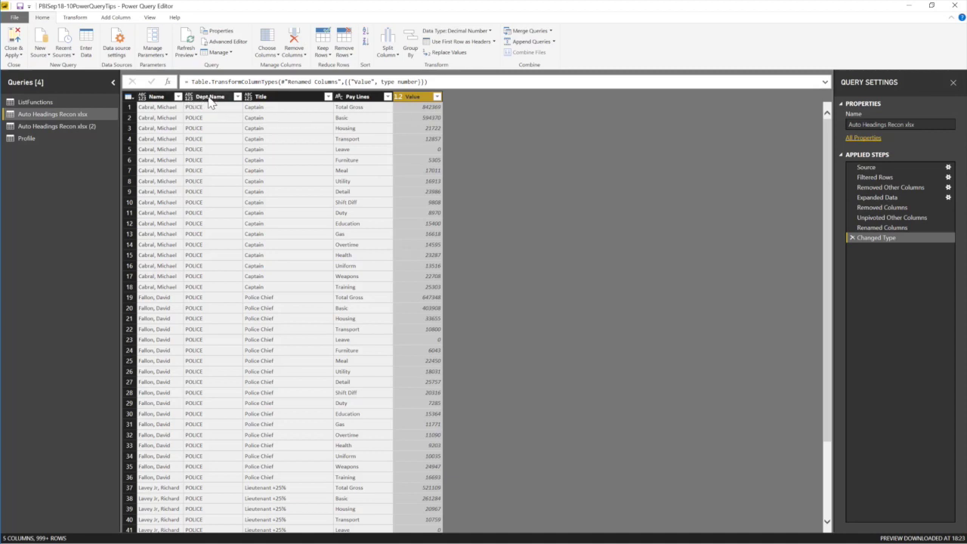
{"action": "left_click", "coordinate": [155, 97]}
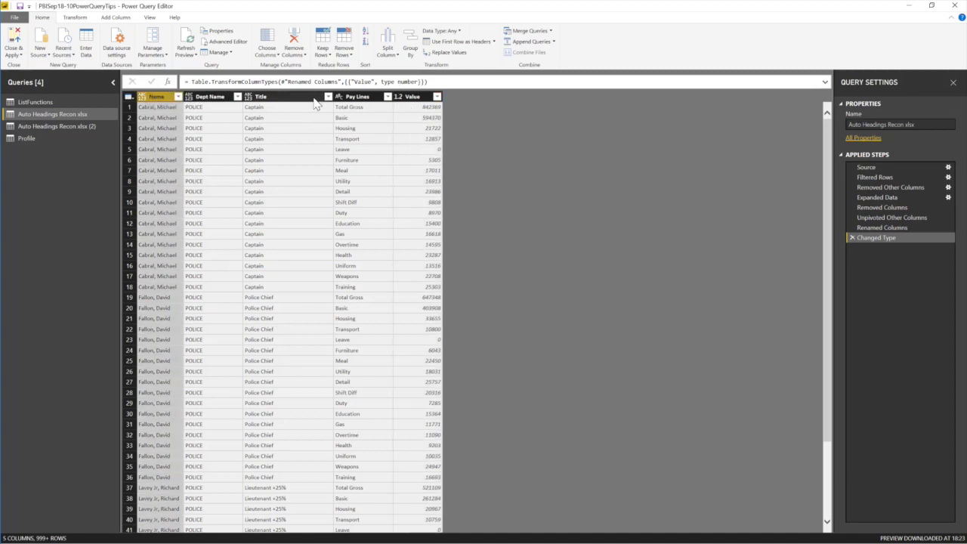
{"action": "left_click", "coordinate": [360, 96], "text": "shift"}
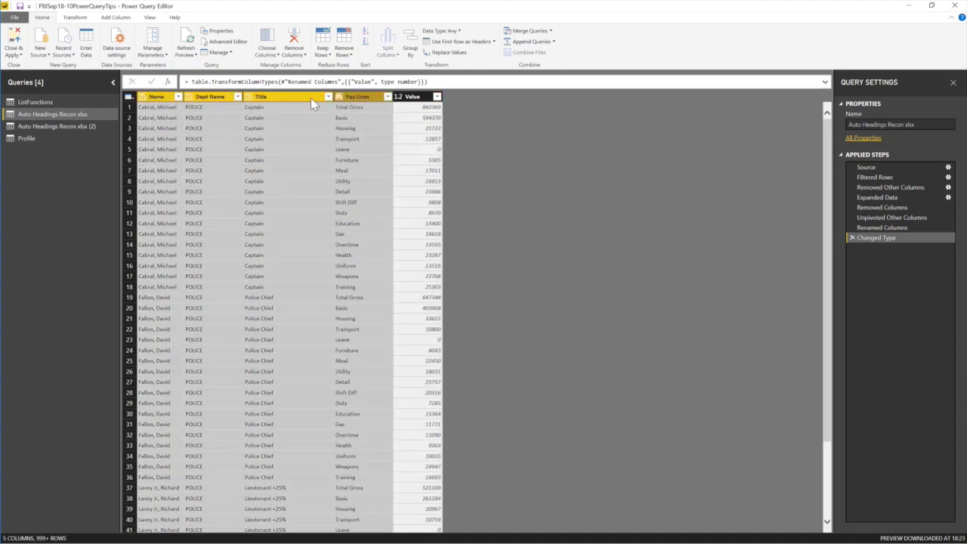
{"action": "left_click", "coordinate": [441, 31]}
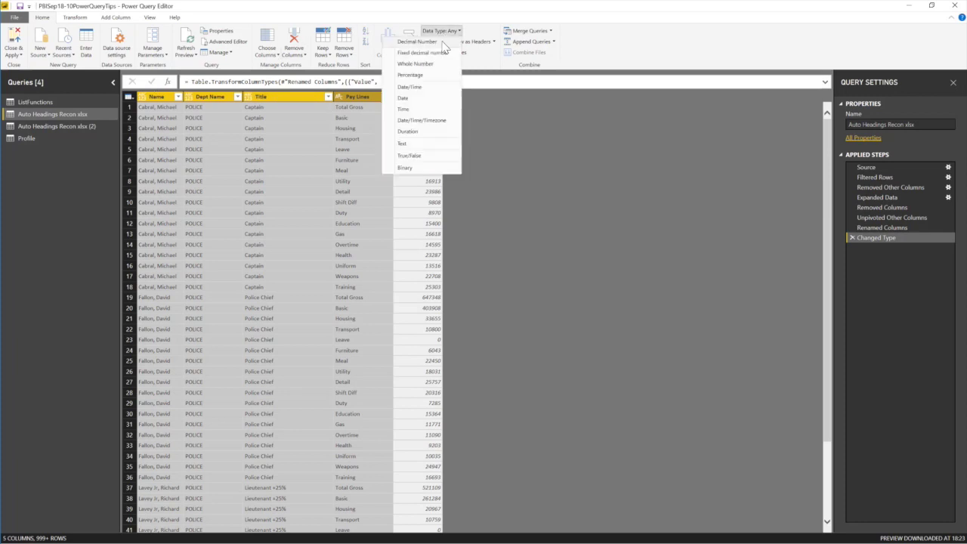
{"action": "left_click", "coordinate": [417, 147]}
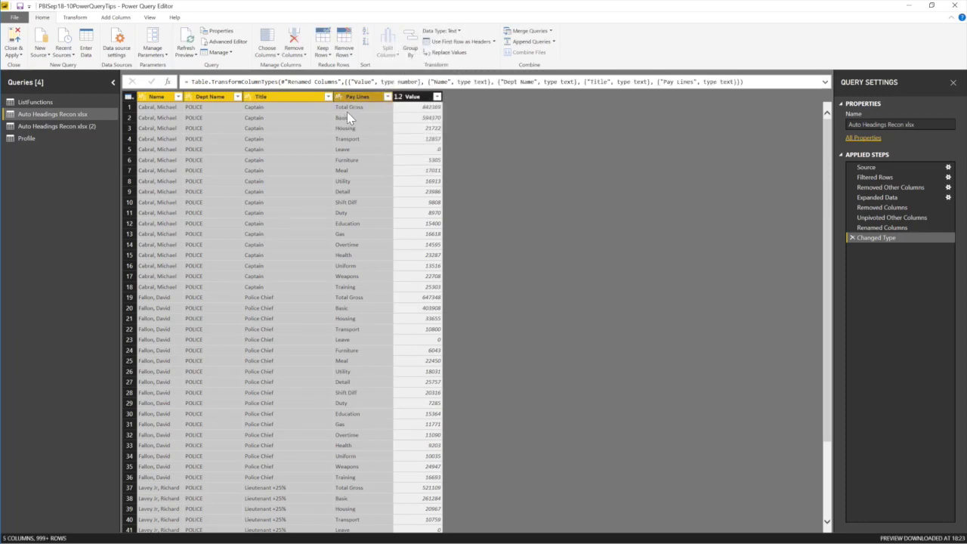
{"action": "left_click", "coordinate": [395, 97]}
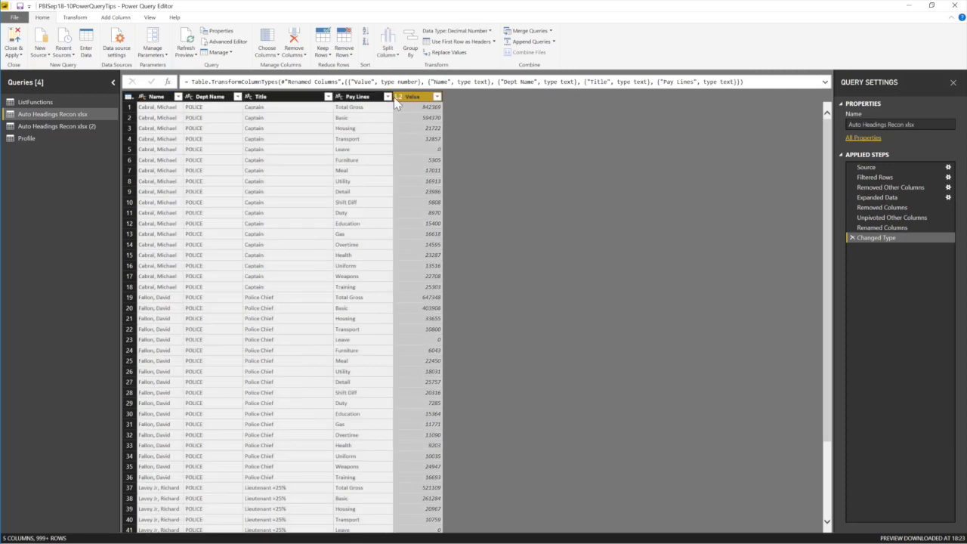
{"action": "left_click", "coordinate": [154, 98]}
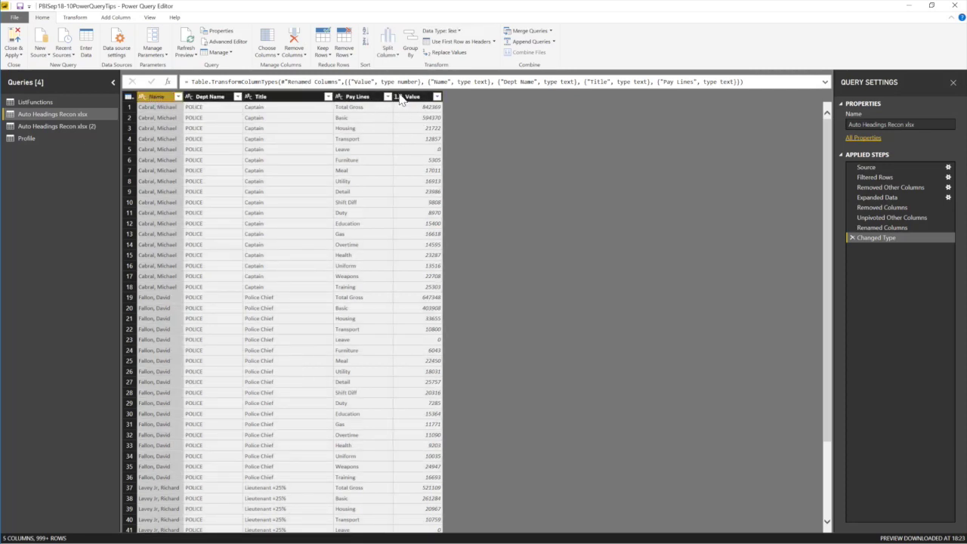
{"action": "left_click", "coordinate": [361, 118]}
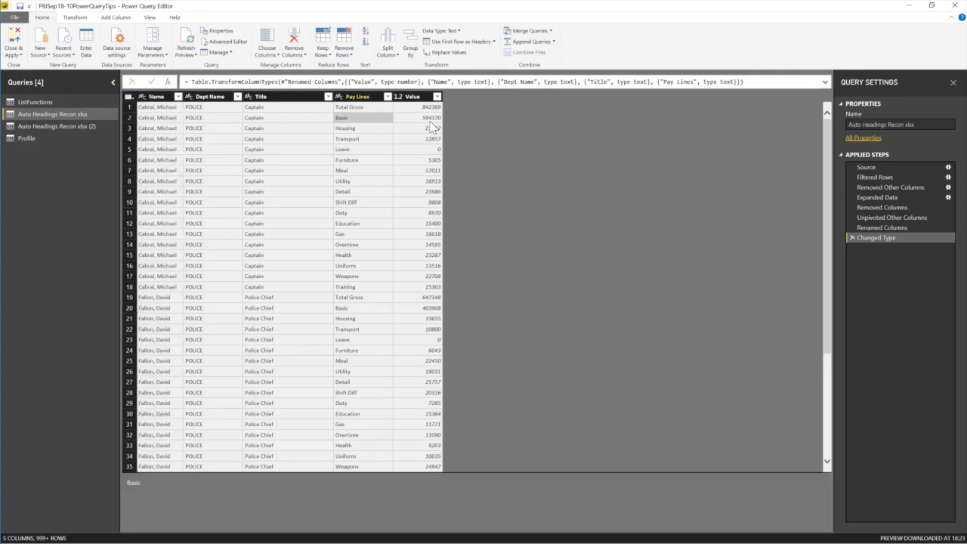
{"action": "left_click", "coordinate": [411, 50]}
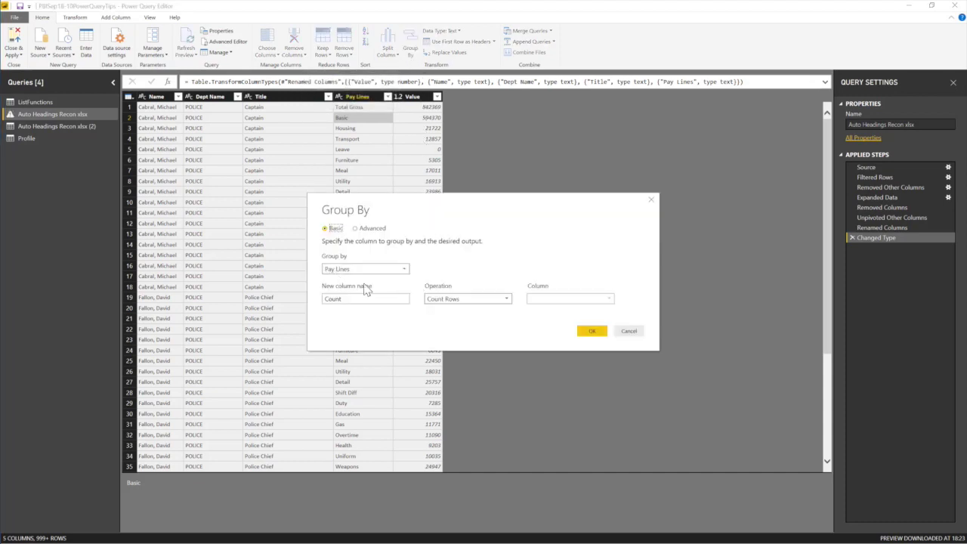
{"action": "left_click", "coordinate": [403, 270]}
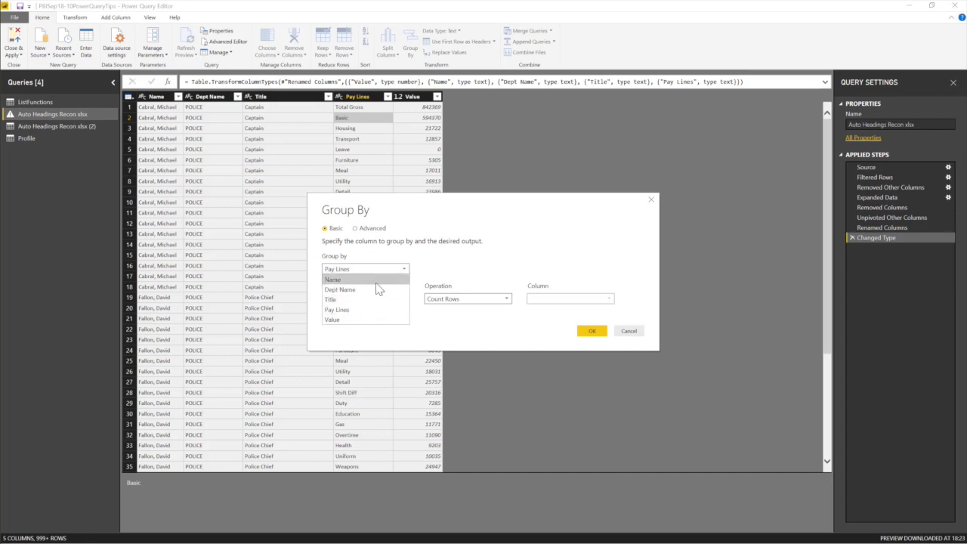
{"action": "left_click", "coordinate": [496, 263]}
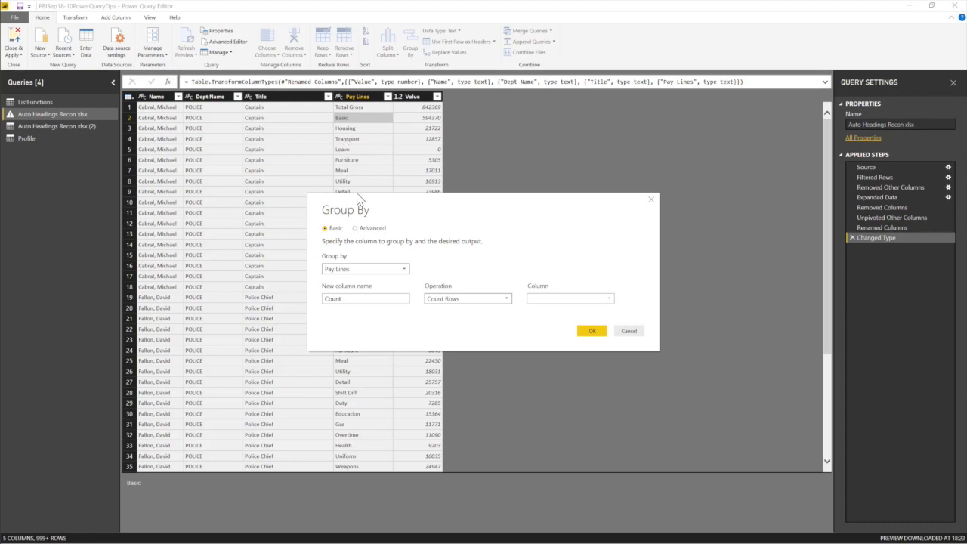
{"action": "left_click_drag", "start_coordinate": [428, 211], "coordinate": [591, 198]}
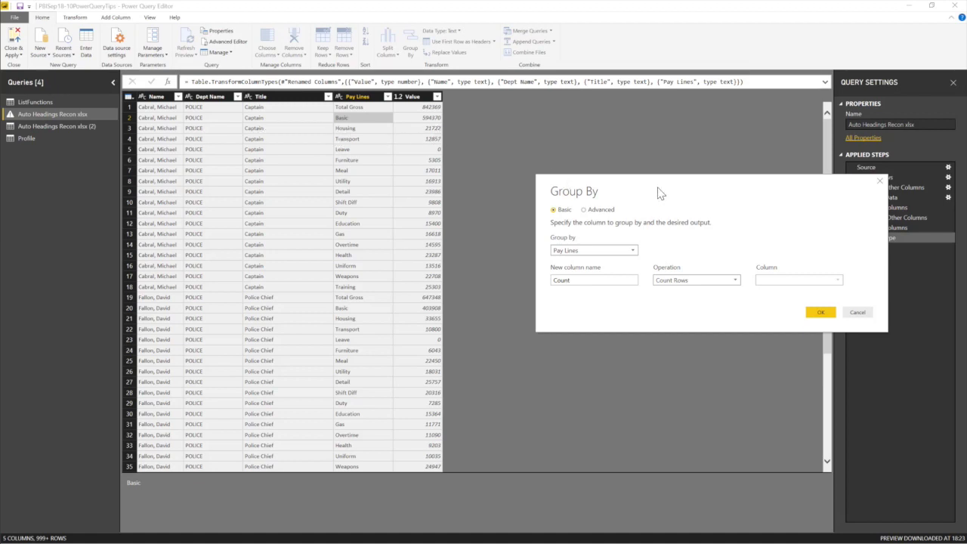
{"action": "left_click_drag", "start_coordinate": [658, 192], "coordinate": [585, 169]}
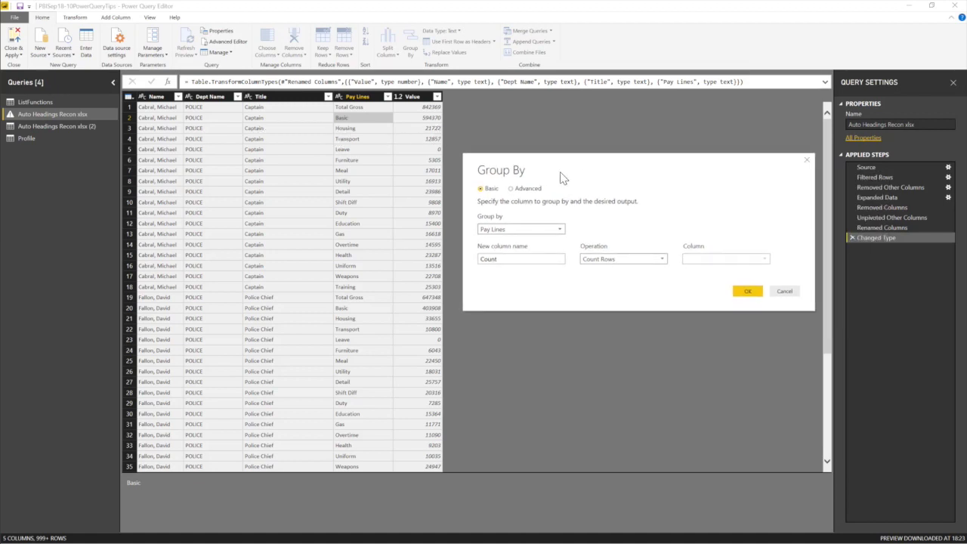
{"action": "left_click", "coordinate": [514, 190]}
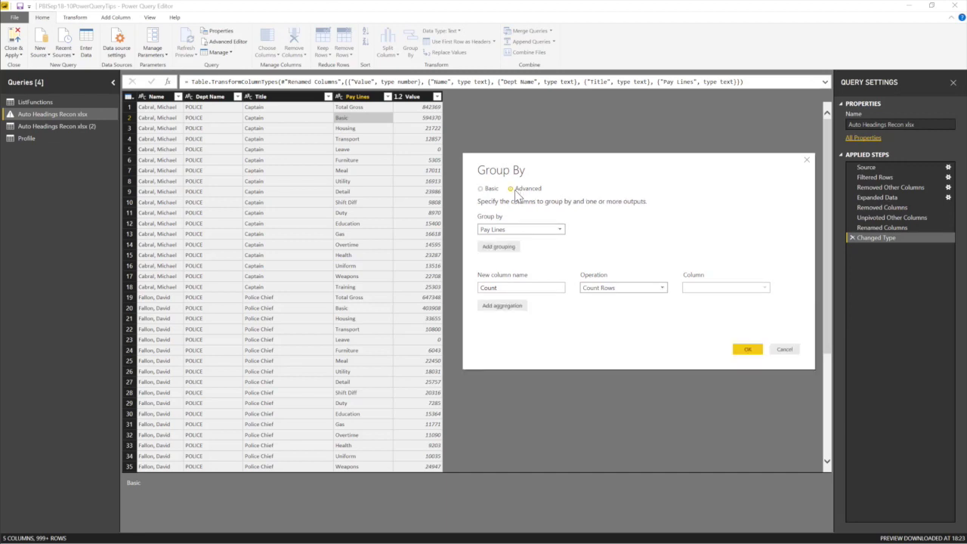
{"action": "left_click", "coordinate": [556, 229]}
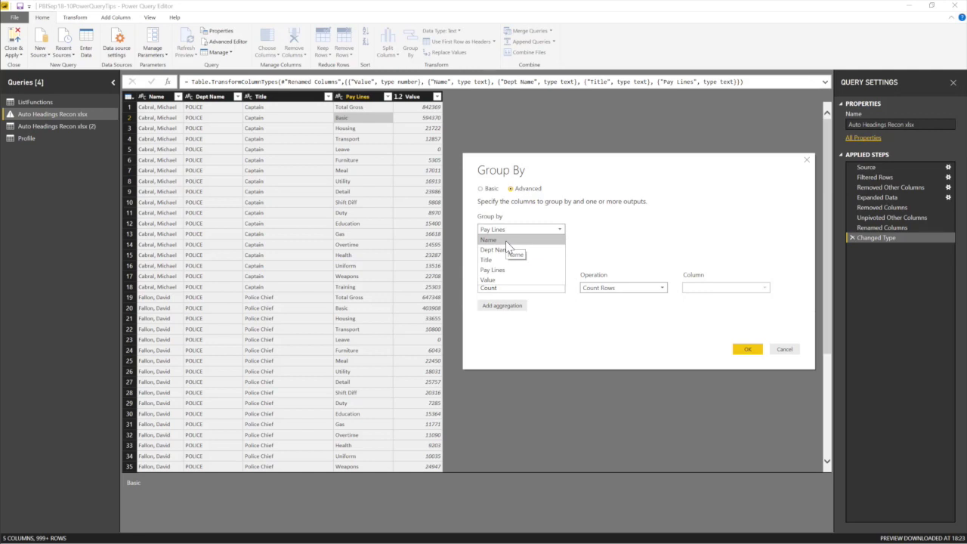
{"action": "left_click", "coordinate": [506, 241]}
{"action": "left_click", "coordinate": [501, 248]}
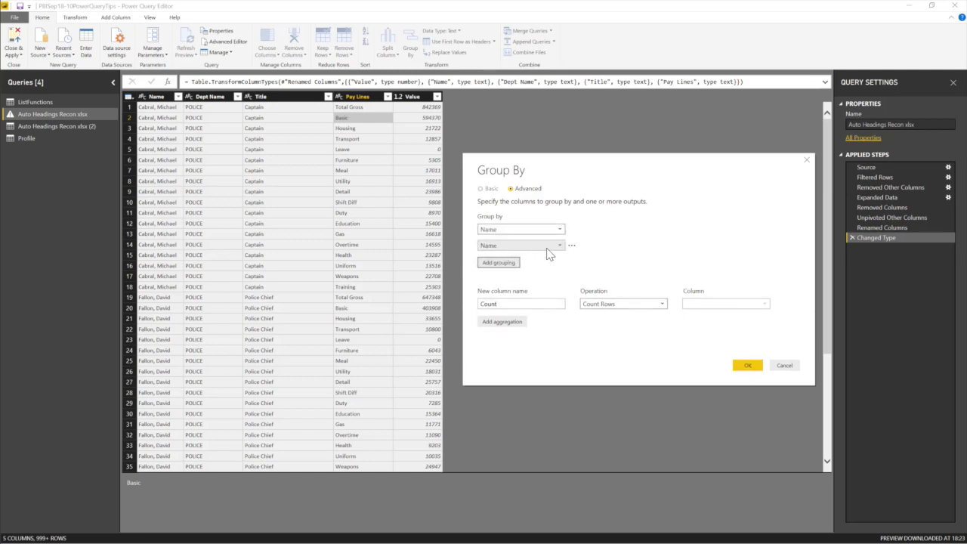
{"action": "left_click", "coordinate": [546, 249]}
{"action": "left_click", "coordinate": [515, 266]}
{"action": "left_click", "coordinate": [785, 366]}
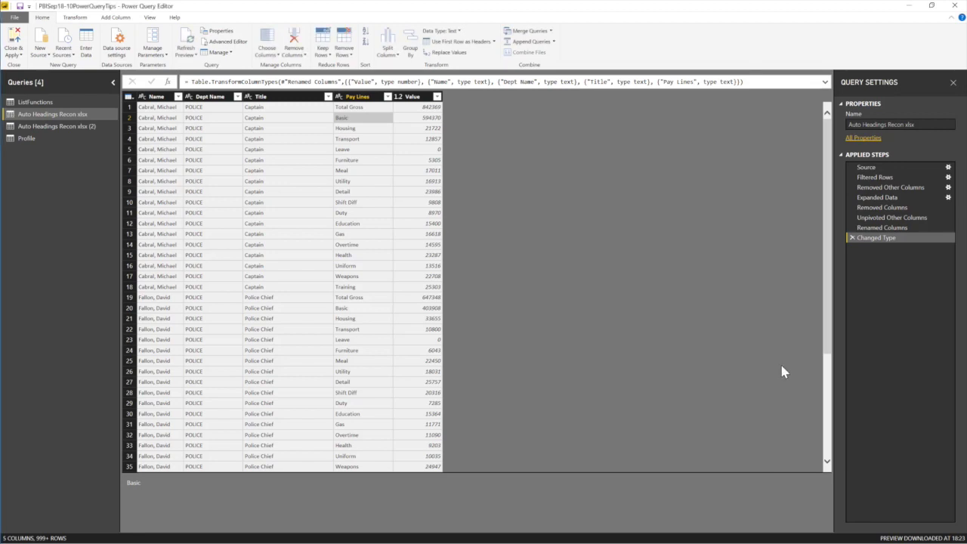
- Group by Name, Dept Name, Title and Pay Lines into a new column 'Summary' that sums Value
{"action": "left_click", "coordinate": [155, 96]}
{"action": "left_click", "coordinate": [365, 98], "text": "shift"}
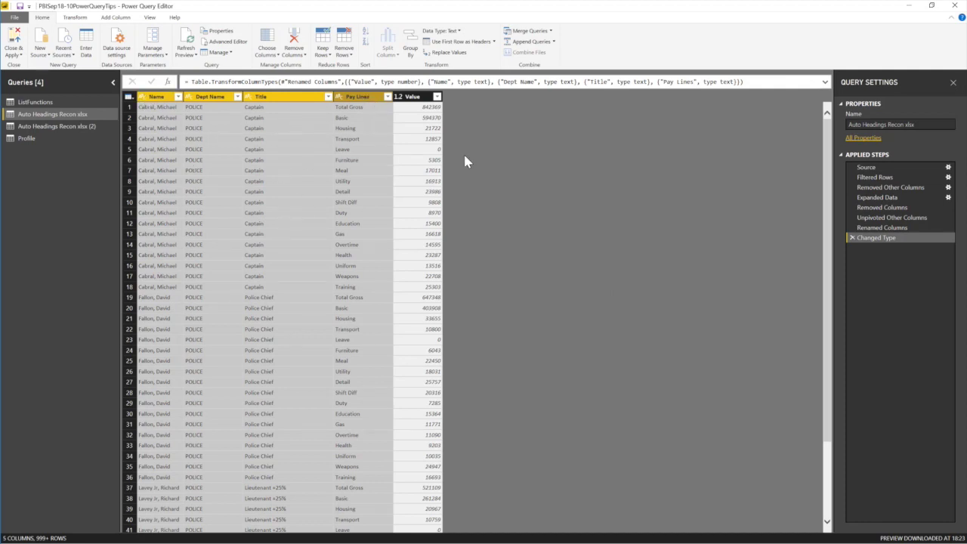
{"action": "scroll", "coordinate": [425, 182], "scroll_direction": "down", "scroll_amount": 1}
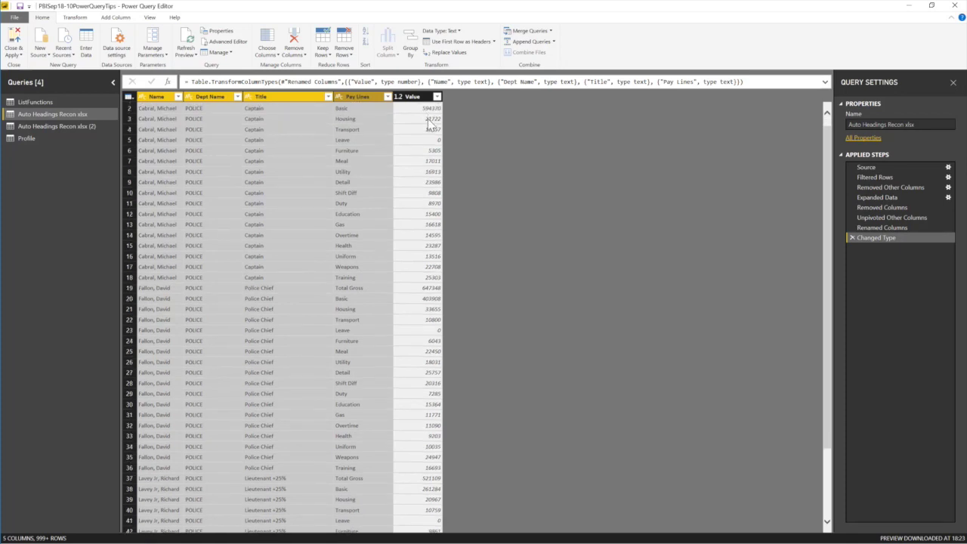
{"action": "left_click", "coordinate": [413, 43]}
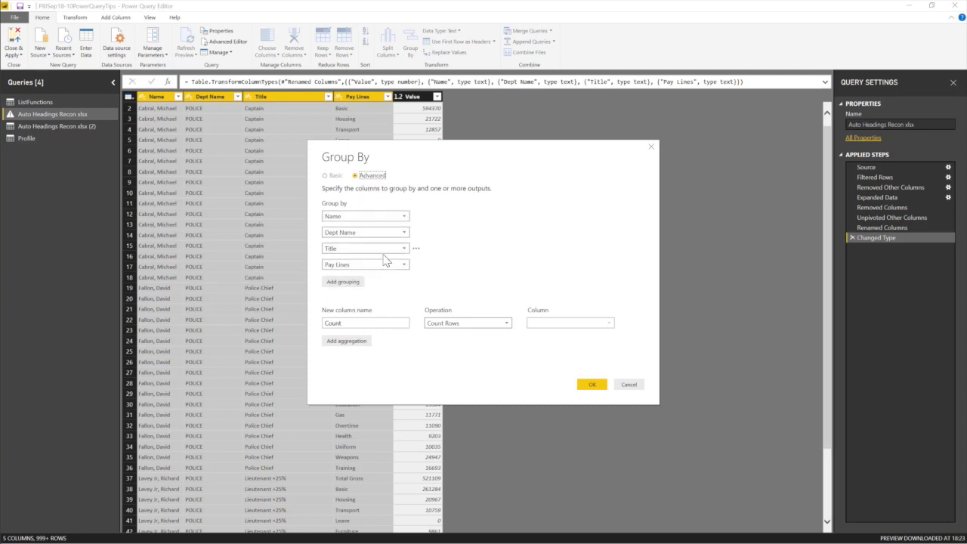
{"action": "double_click", "coordinate": [332, 323]}
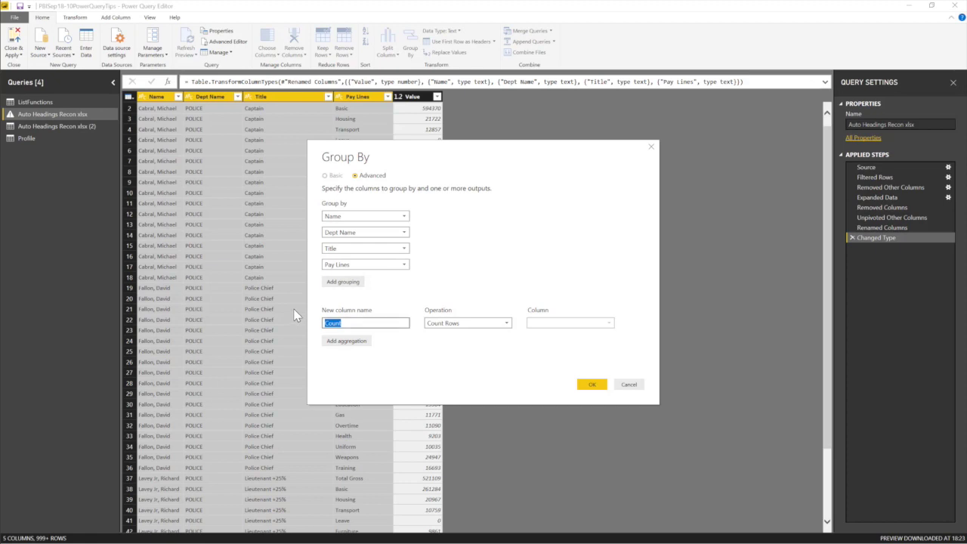
{"action": "type", "text": "Summary"}
{"action": "left_click", "coordinate": [503, 325]}
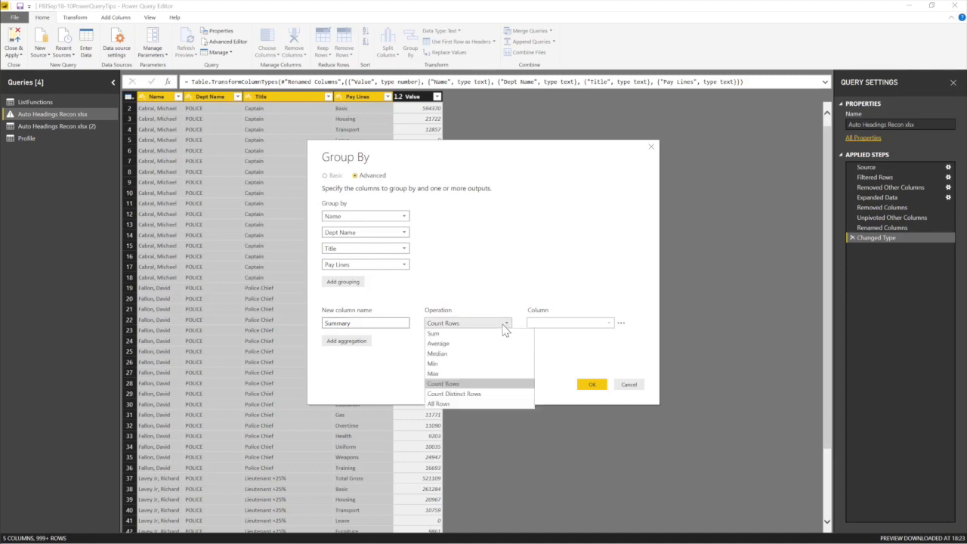
{"action": "left_click", "coordinate": [464, 336]}
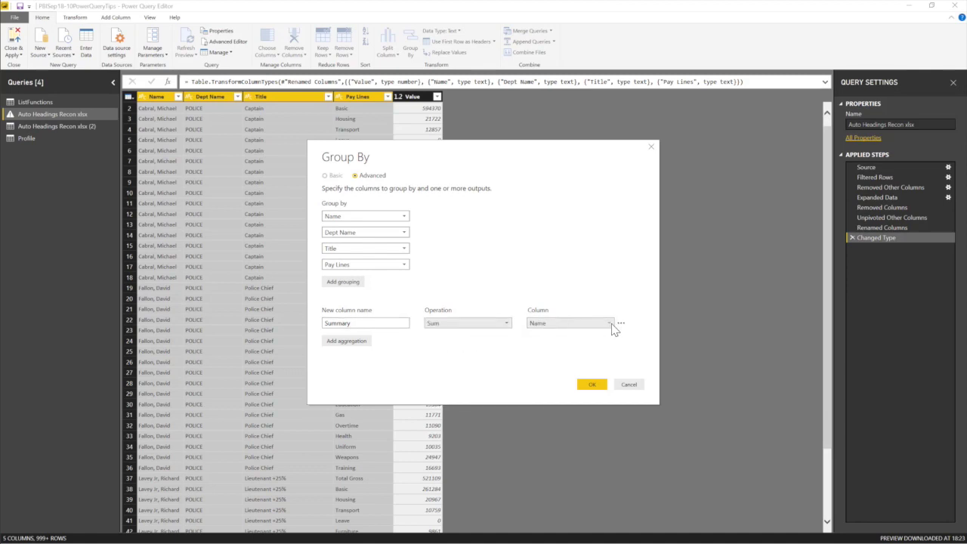
{"action": "left_click", "coordinate": [609, 323]}
{"action": "left_click", "coordinate": [546, 373]}
{"action": "left_click", "coordinate": [591, 384]}
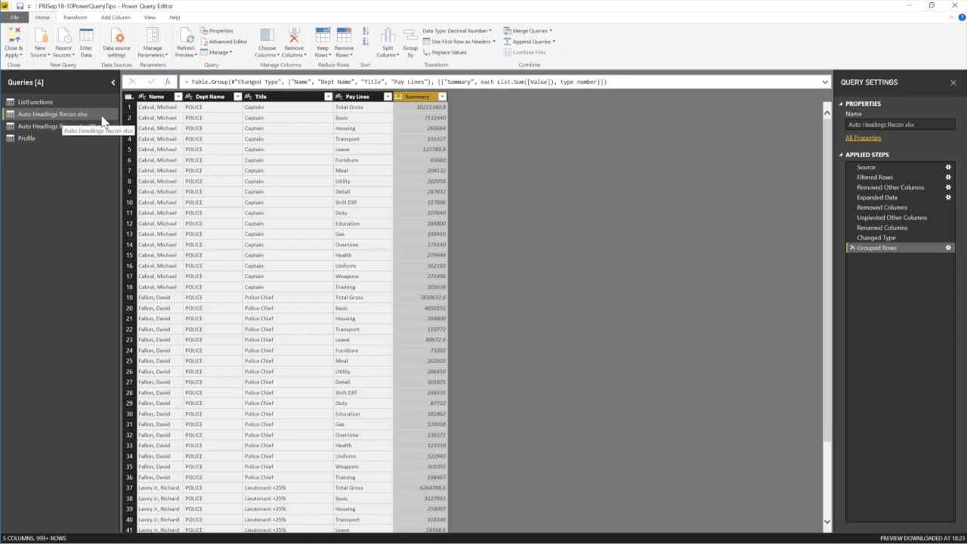
- Change the query name from Auto Headings Recon xlsx to 'SummarizeData' in Query Settings
{"action": "left_click_drag", "start_coordinate": [928, 124], "coordinate": [785, 111]}
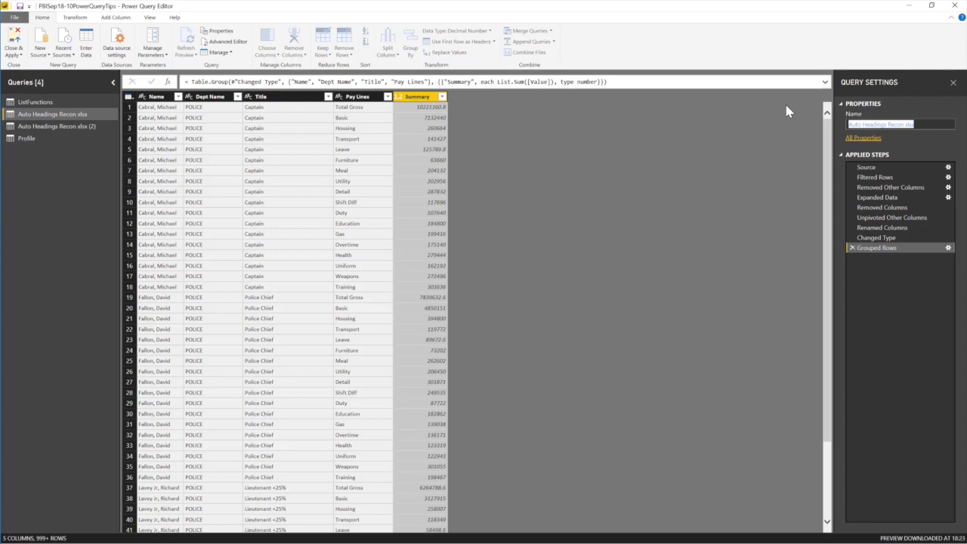
{"action": "key", "text": "BackSpace"}
{"action": "type", "text": "Sum"}
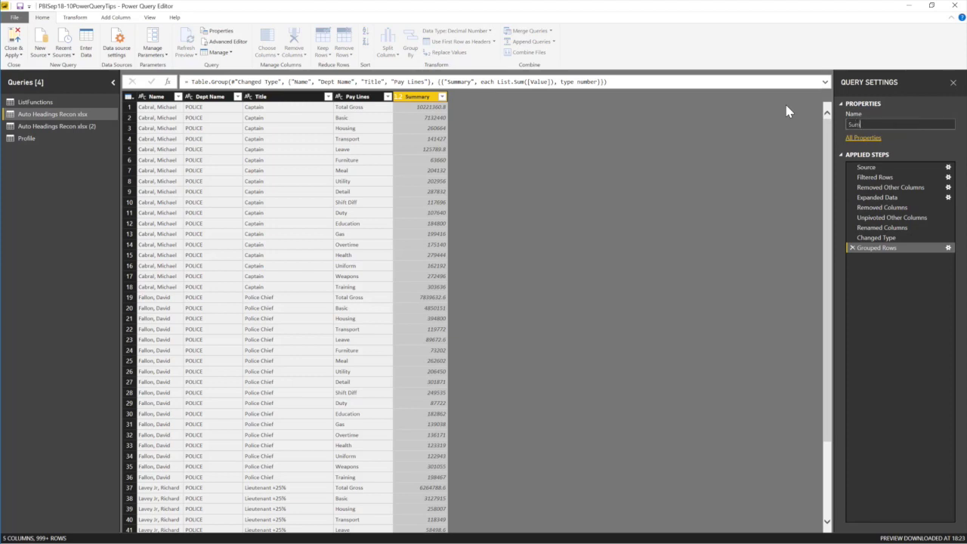
{"action": "type", "text": "marizeData"}
{"action": "key", "text": "Return"}
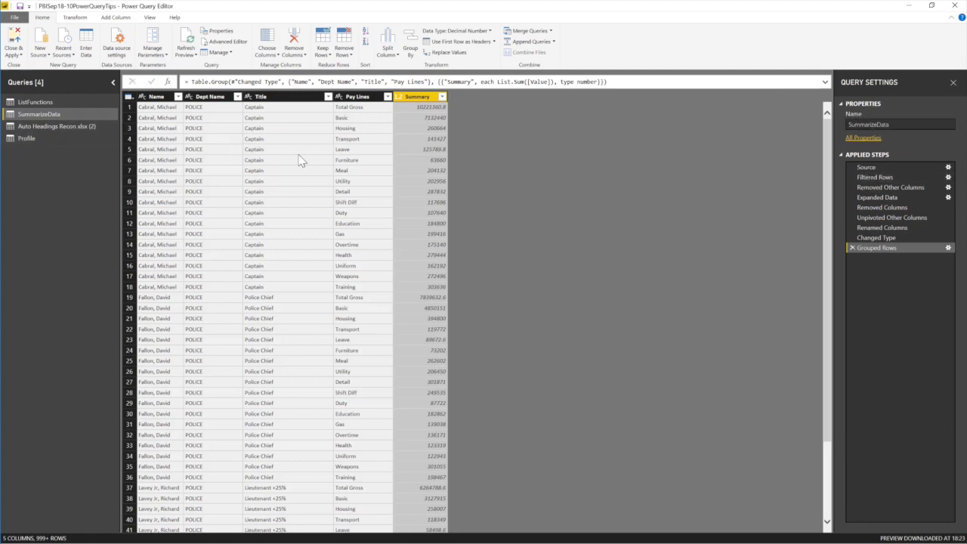
{"action": "scroll", "coordinate": [212, 339], "scroll_direction": "down", "scroll_amount": 1}
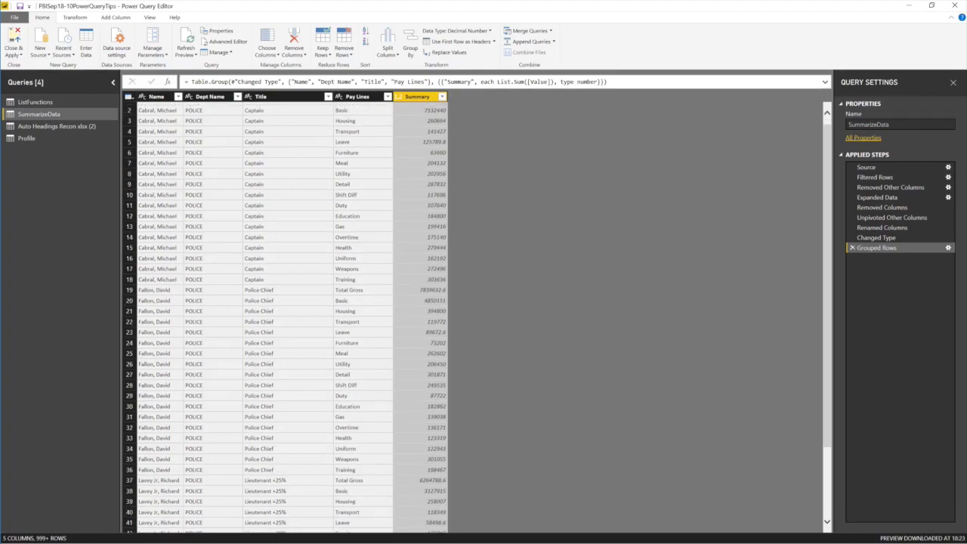